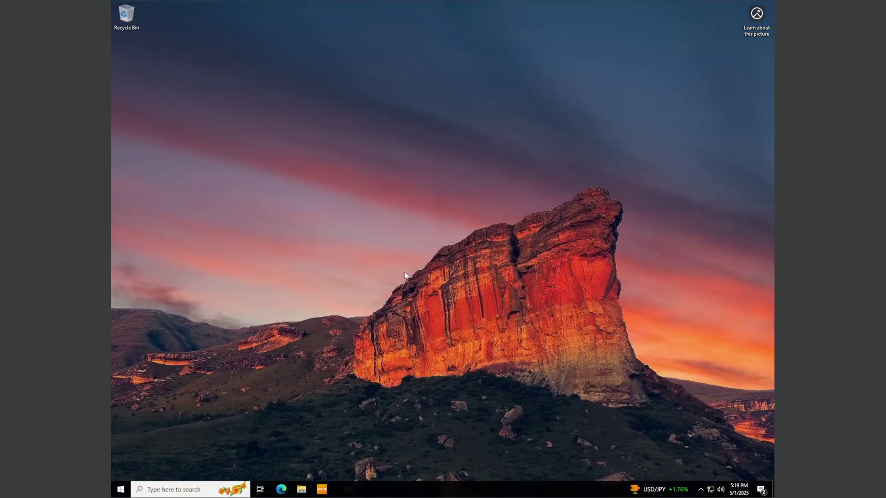
# Step: Open the BogeyDope Recommended Mods & Addons for DCS page in Edge
pyautogui.click(281, 489)
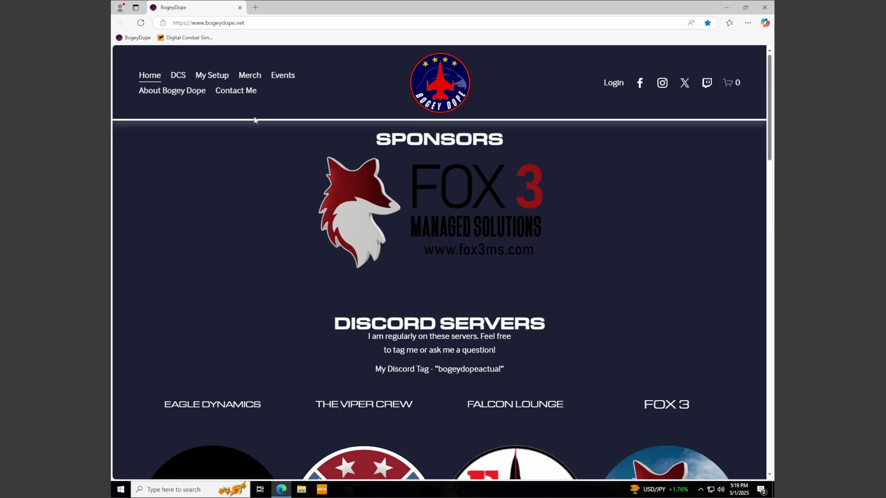
pyautogui.moveTo(178, 80)
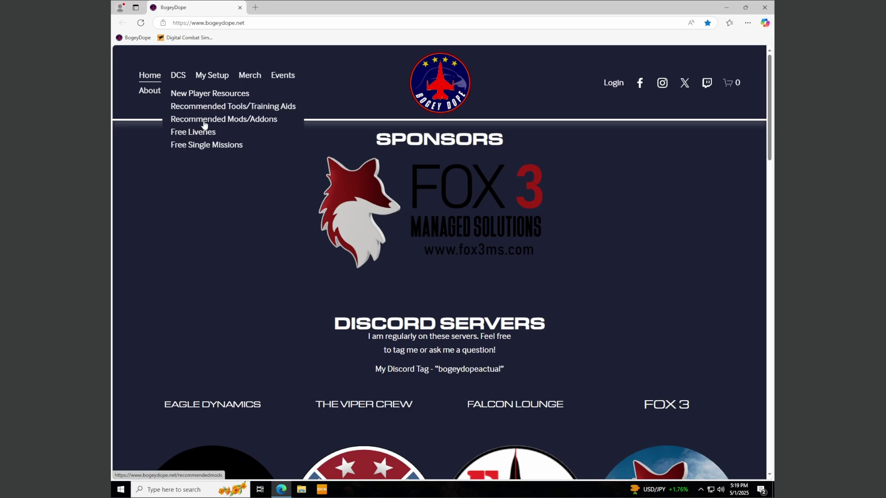
pyautogui.click(231, 120)
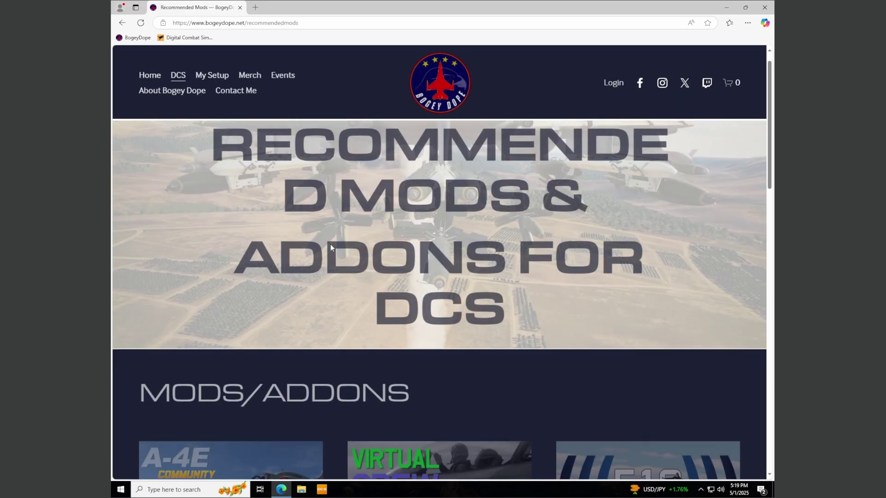
# Step: Find the A-4E Community Mod entry and open its release site on GitHub
pyautogui.scroll(-4, 331, 246)
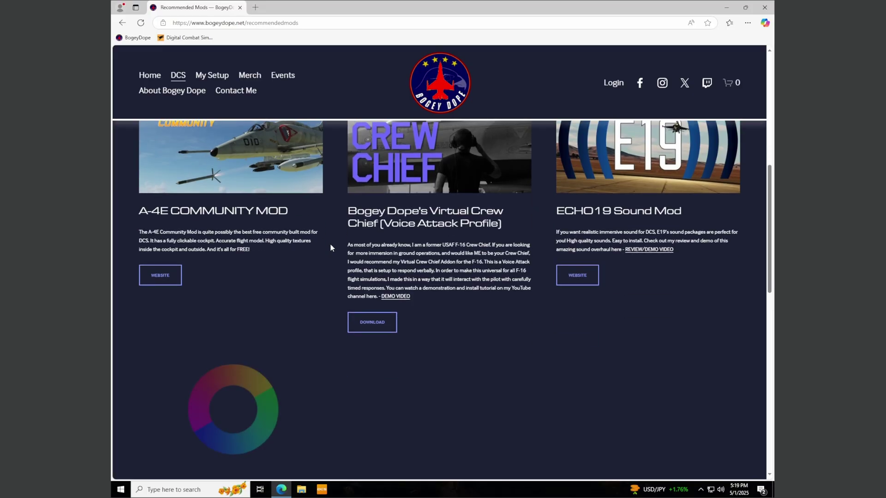
pyautogui.scroll(3, 331, 246)
pyautogui.scroll(-5, 330, 247)
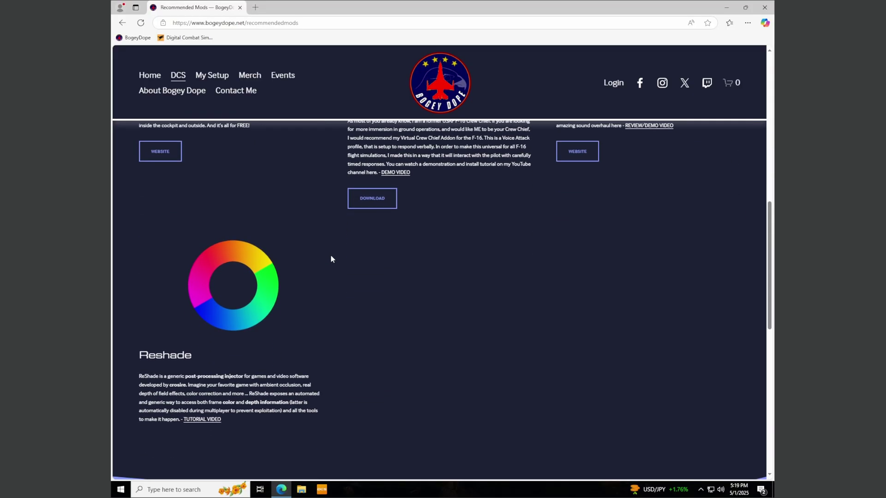
pyautogui.scroll(4, 330, 256)
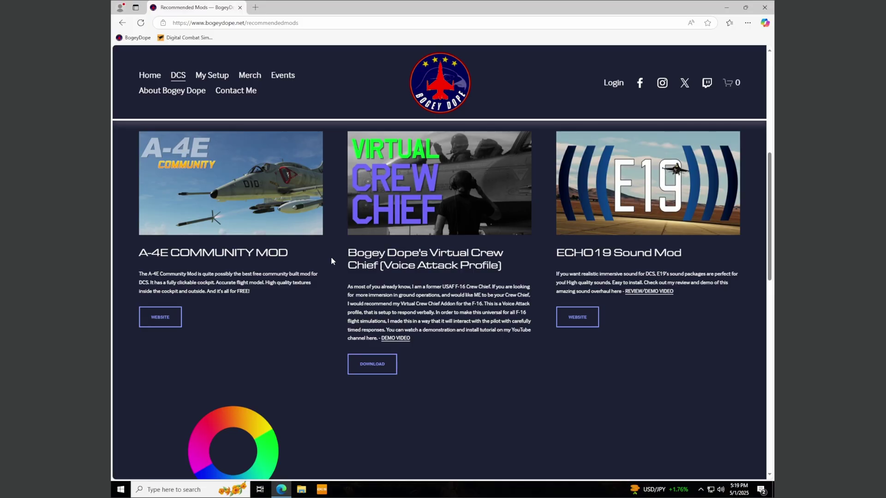
pyautogui.scroll(-5, 331, 257)
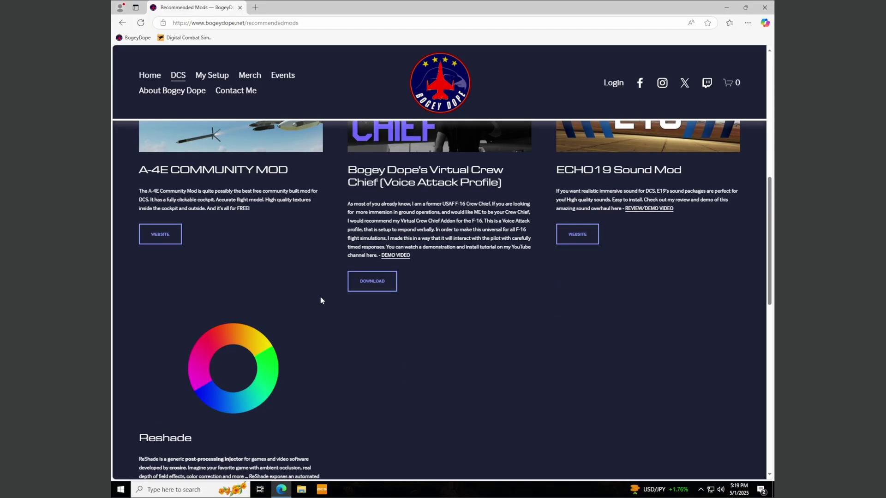
pyautogui.scroll(5, 318, 295)
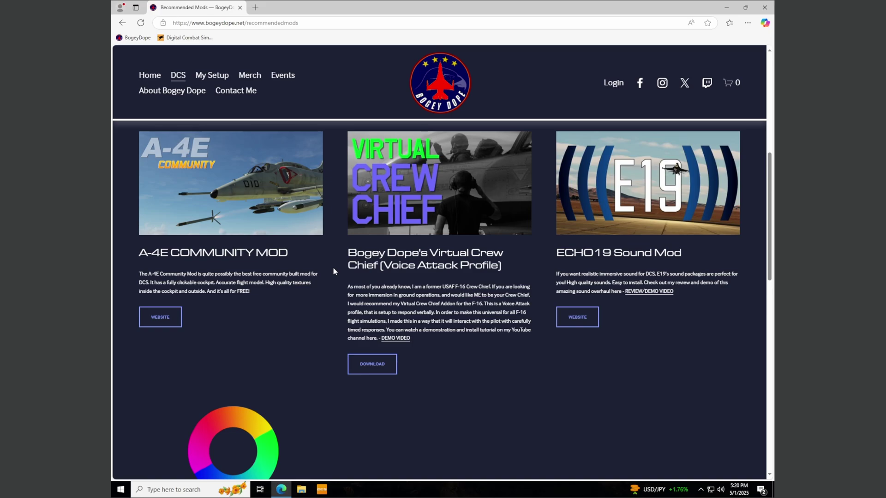
pyautogui.click(154, 321)
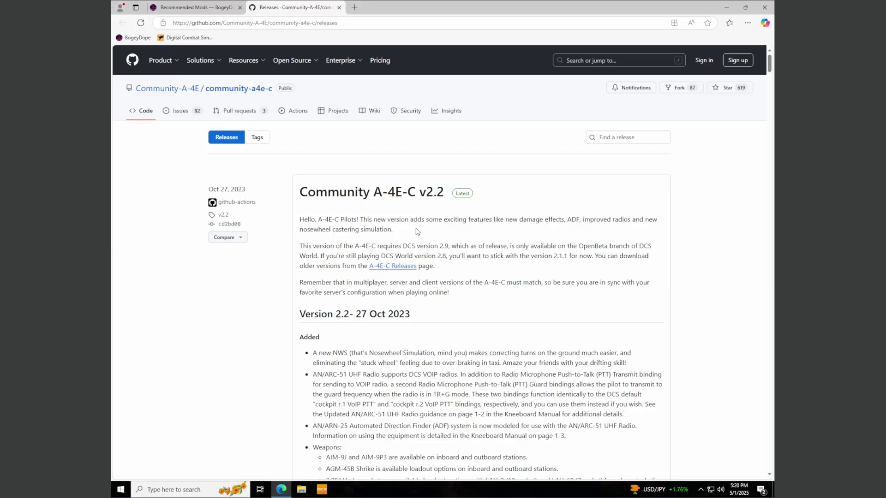
# Step: Download the 995 MB Community_A-4E-C_v2.2.zip from the v2.2 release's Assets list
pyautogui.moveTo(429, 316); pyautogui.dragTo(299, 313)
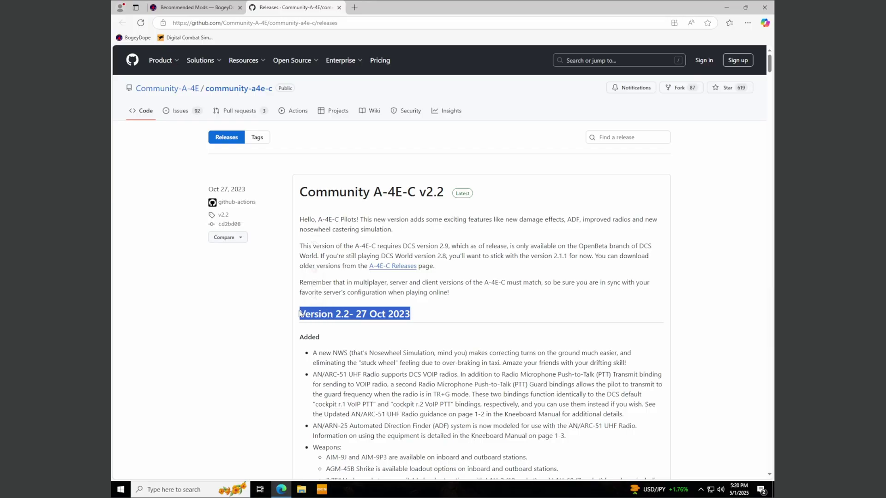
pyautogui.click(415, 310)
pyautogui.scroll(-14, 416, 314)
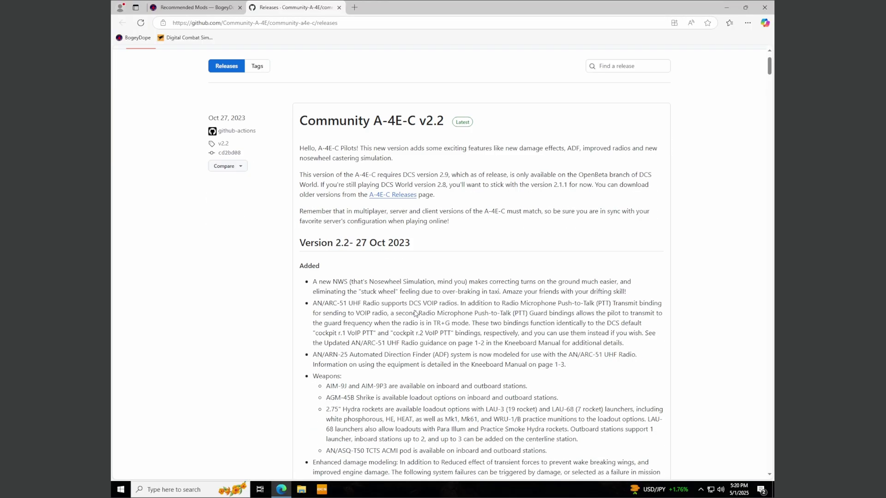
pyautogui.scroll(-3, 412, 297)
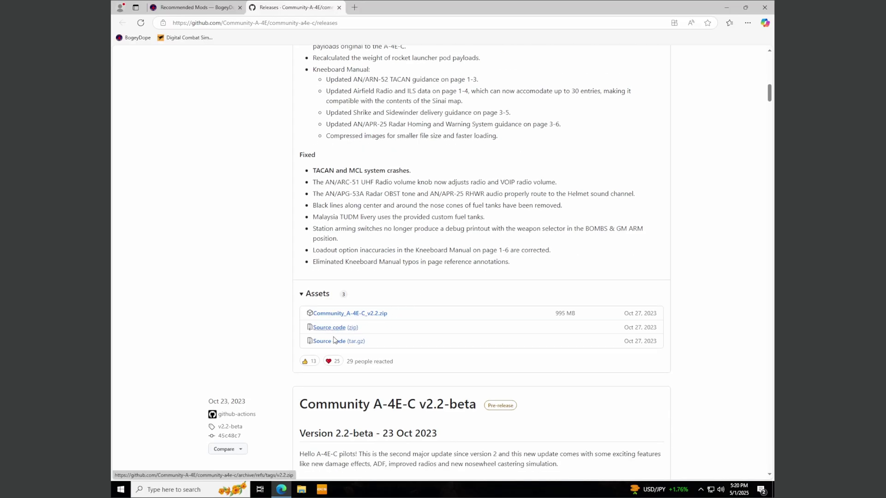
pyautogui.click(362, 317)
pyautogui.scroll(-1, 363, 316)
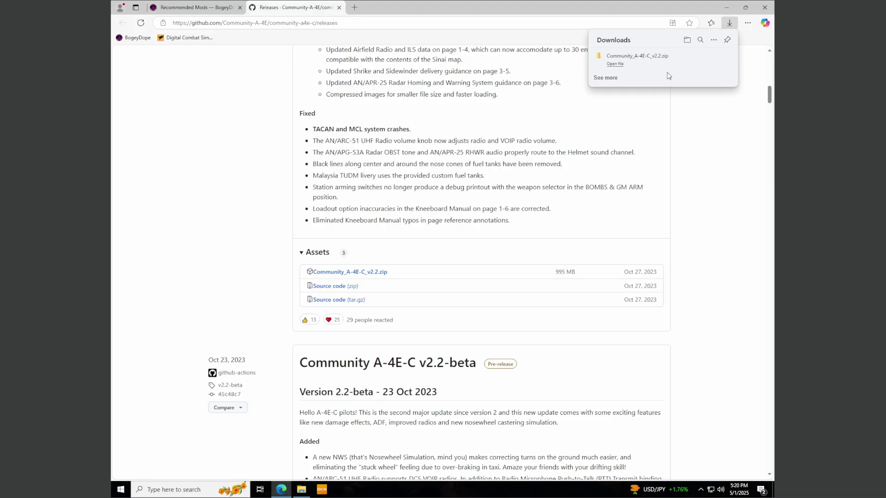
# Step: Extract Community_A-4E-C_v2.2.zip into the Downloads folder
pyautogui.moveTo(711, 60)
pyautogui.scroll(1, 609, 70)
pyautogui.click(713, 58)
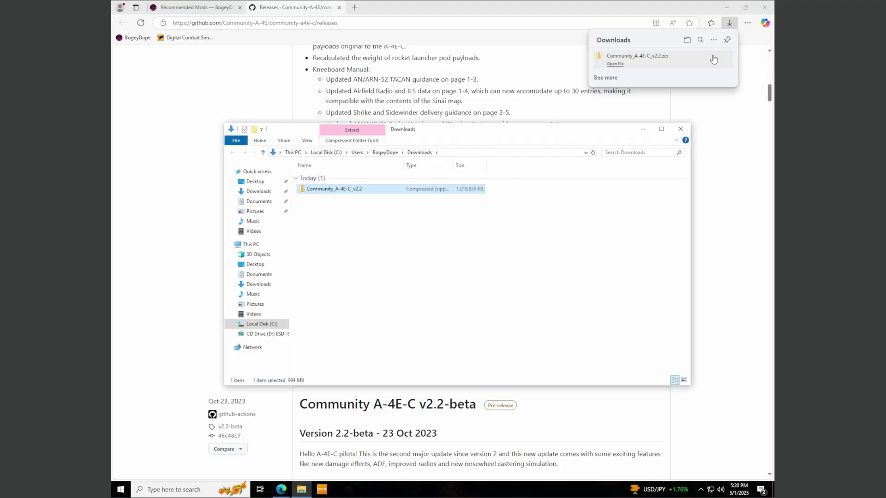
pyautogui.rightClick(322, 189)
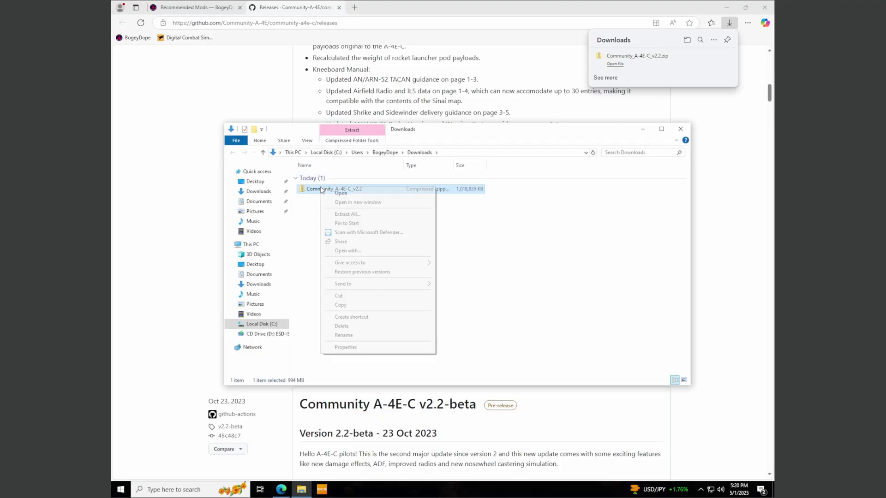
pyautogui.click(346, 214)
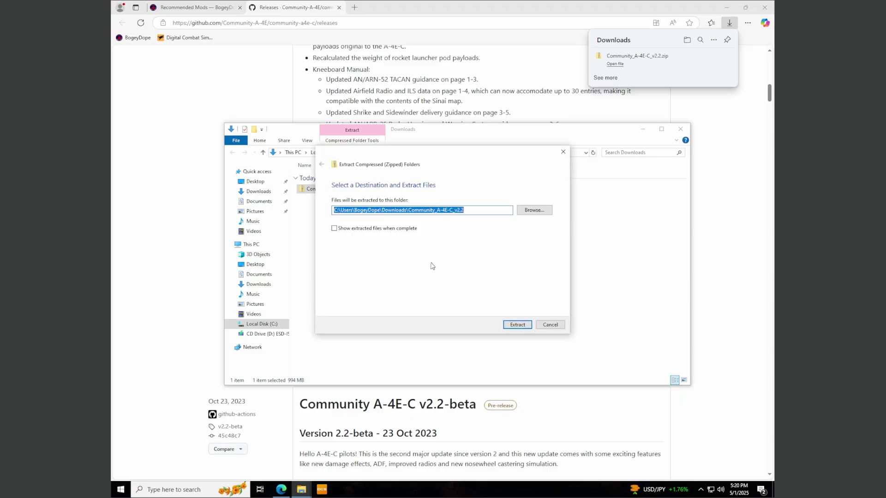
pyautogui.click(517, 325)
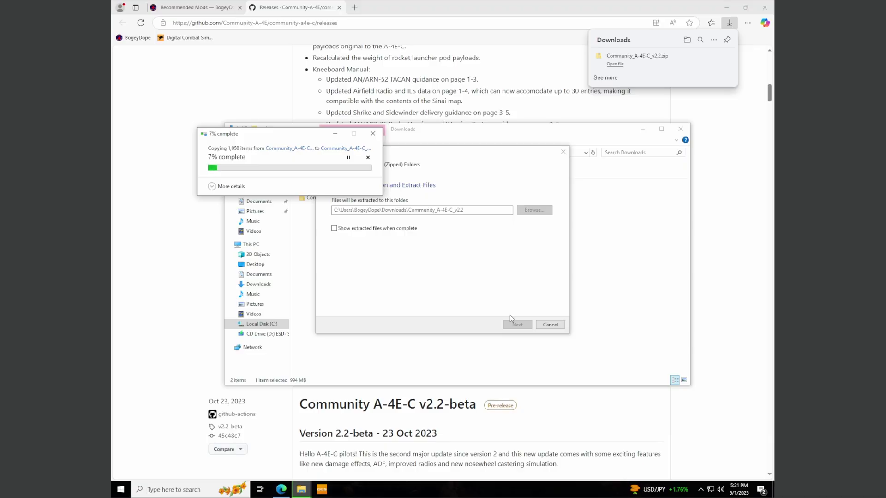
# Step: Open the extracted Community_A-4E-C_v2.2 folder and view its README in Notepad
pyautogui.scroll(-1, 511, 315)
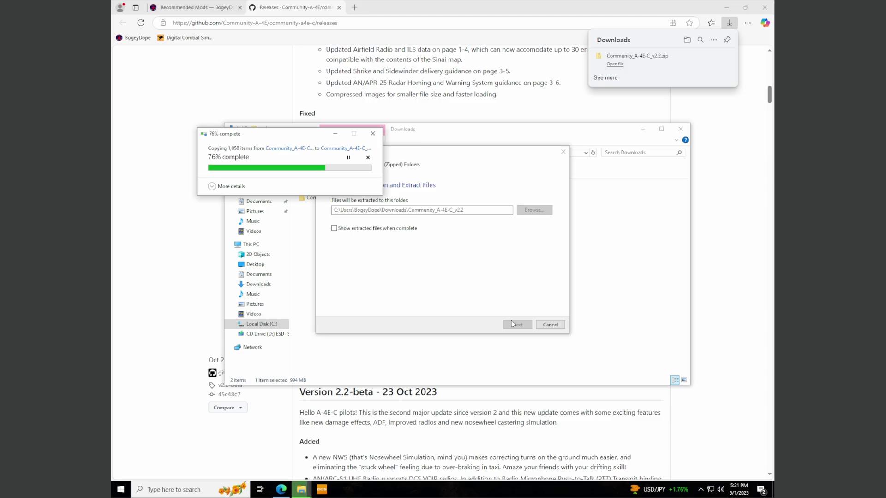
pyautogui.scroll(1, 341, 215)
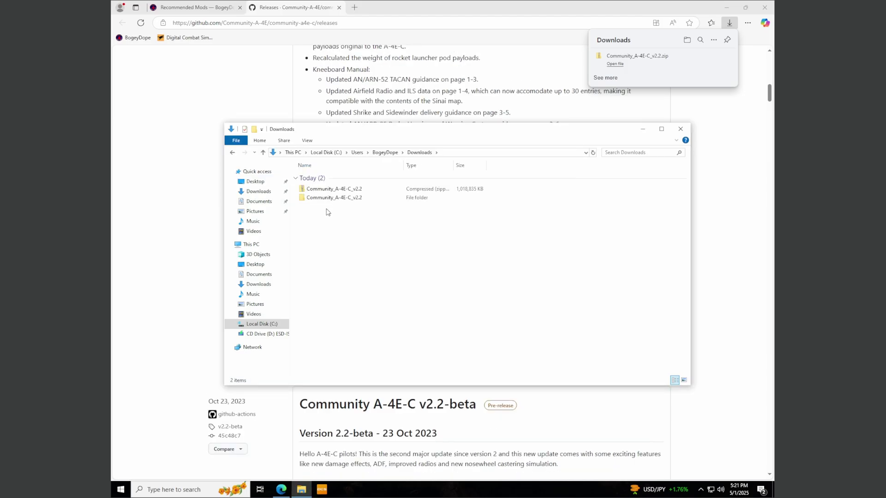
pyautogui.doubleClick(328, 198)
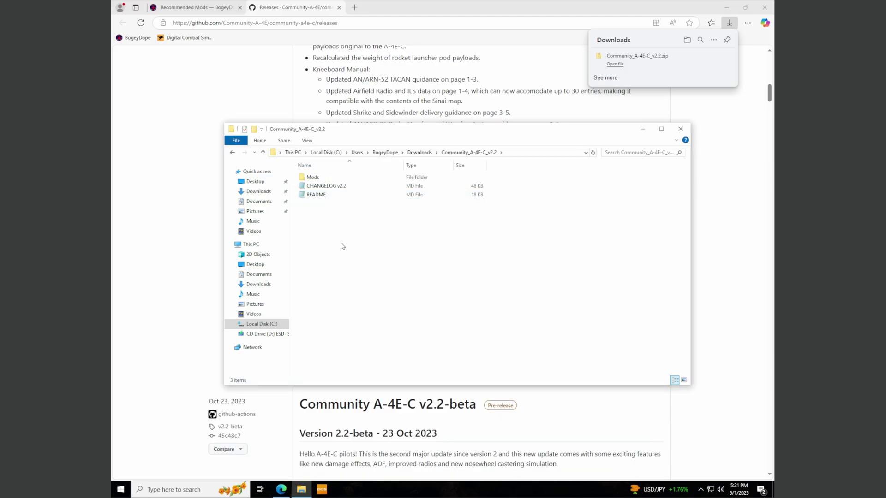
pyautogui.doubleClick(316, 195)
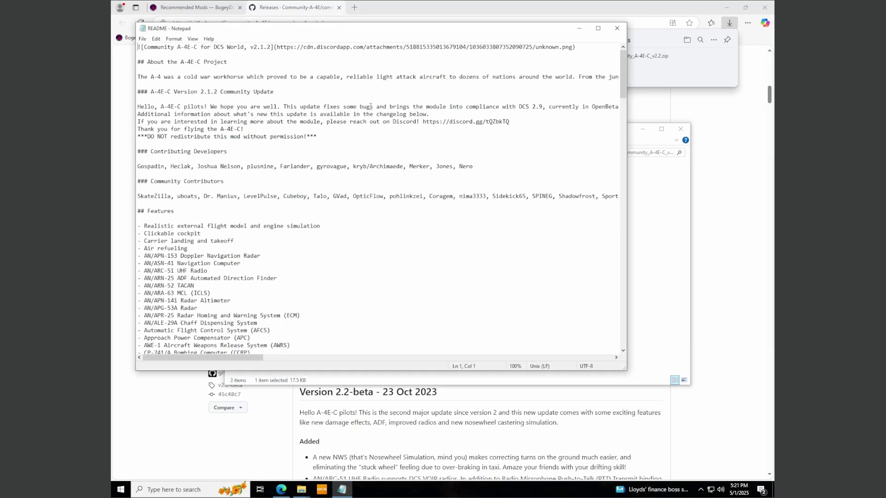
pyautogui.scroll(-6, 276, 159)
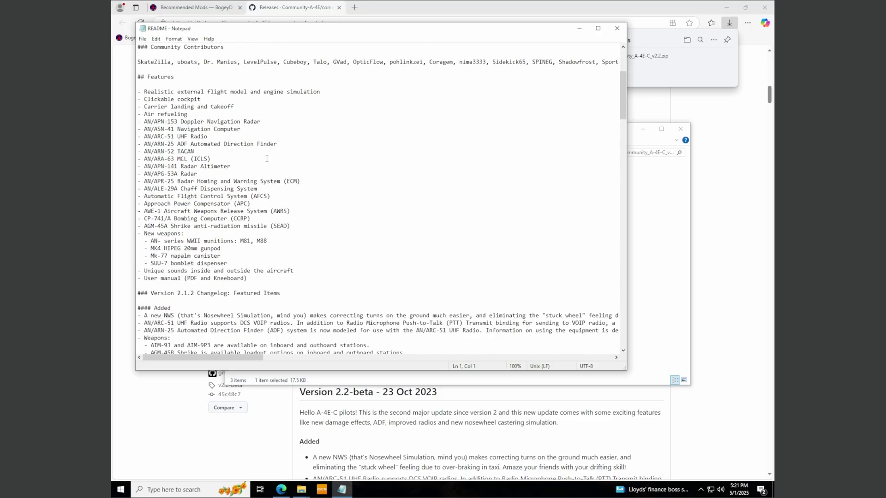
pyautogui.scroll(-20, 267, 158)
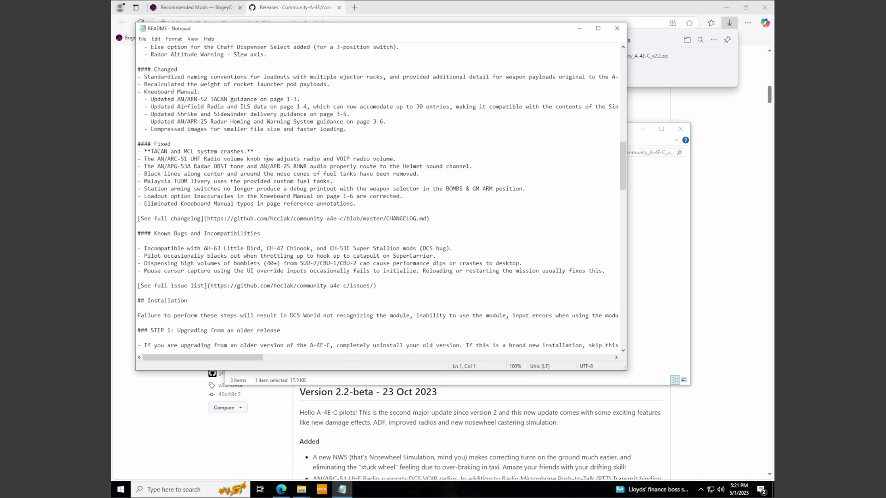
pyautogui.scroll(4, 266, 159)
pyautogui.scroll(-10, 267, 158)
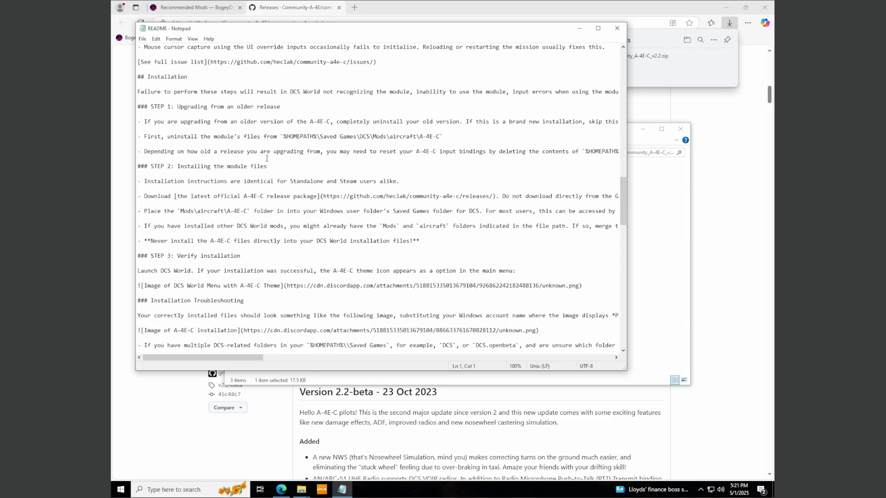
pyautogui.moveTo(138, 75); pyautogui.dragTo(573, 343)
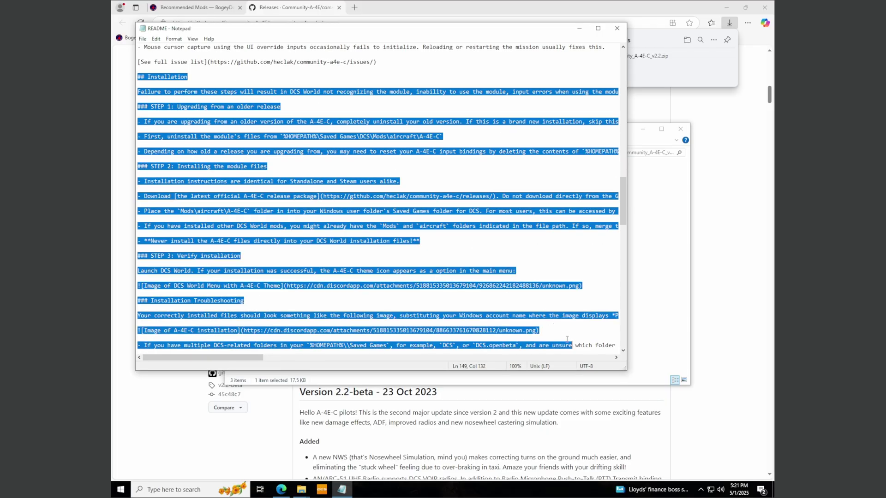
pyautogui.click(508, 249)
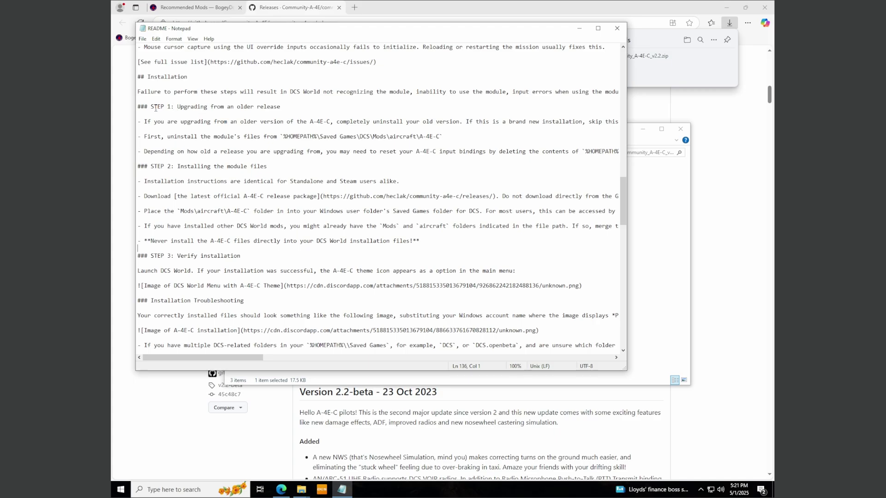
pyautogui.moveTo(140, 106); pyautogui.dragTo(452, 291)
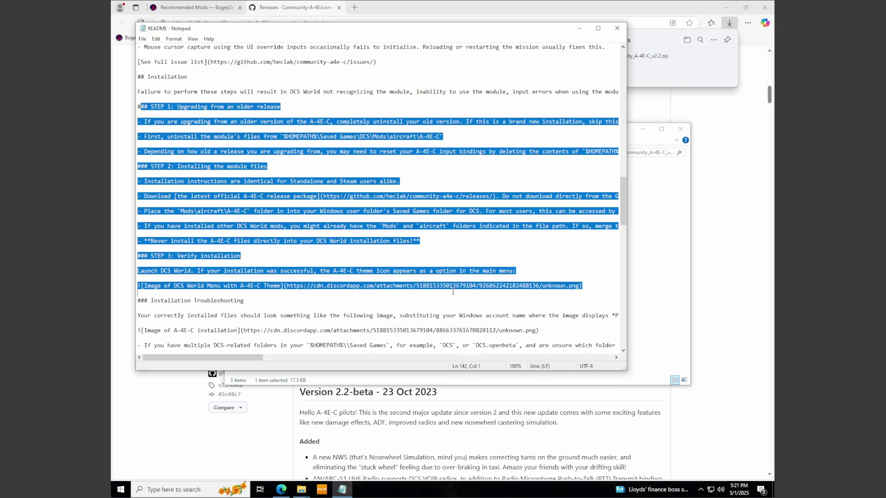
pyautogui.click(452, 295)
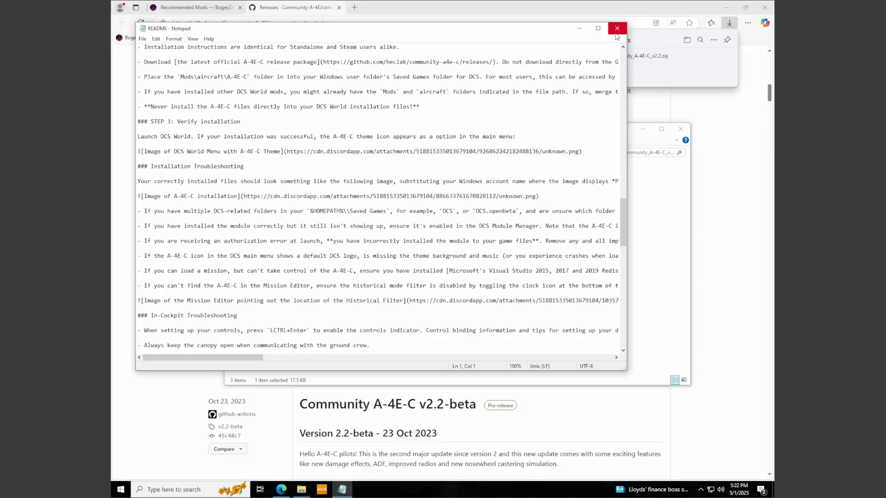
pyautogui.click(617, 28)
# Step: Go to the community-a4e-c repository page and follow its discord.gg invite link
pyautogui.click(361, 89)
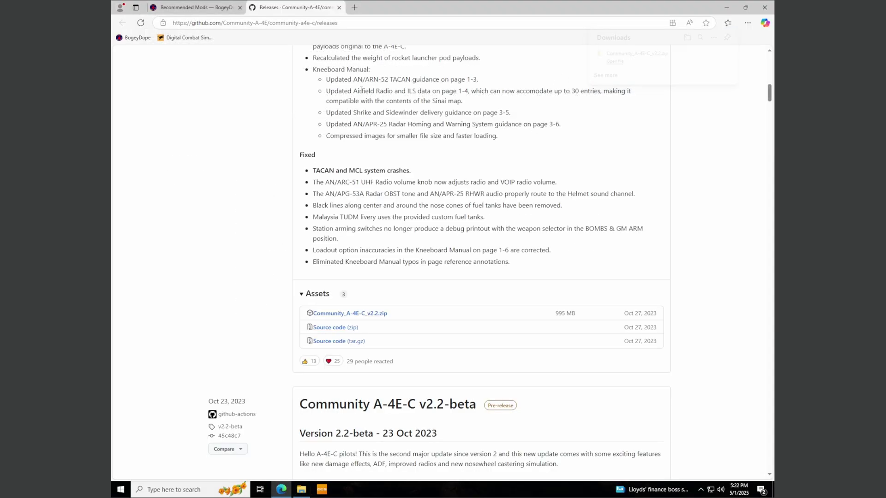
pyautogui.scroll(10, 390, 260)
pyautogui.scroll(4, 389, 260)
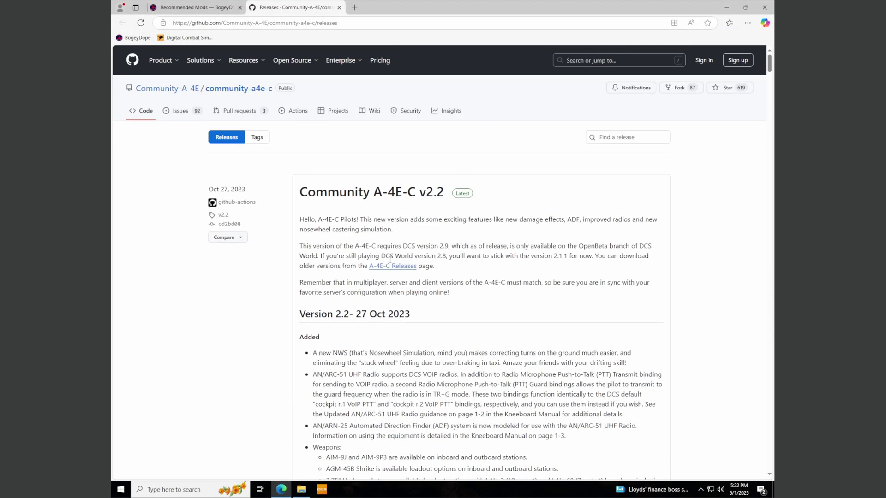
pyautogui.click(245, 91)
pyautogui.scroll(-3, 388, 153)
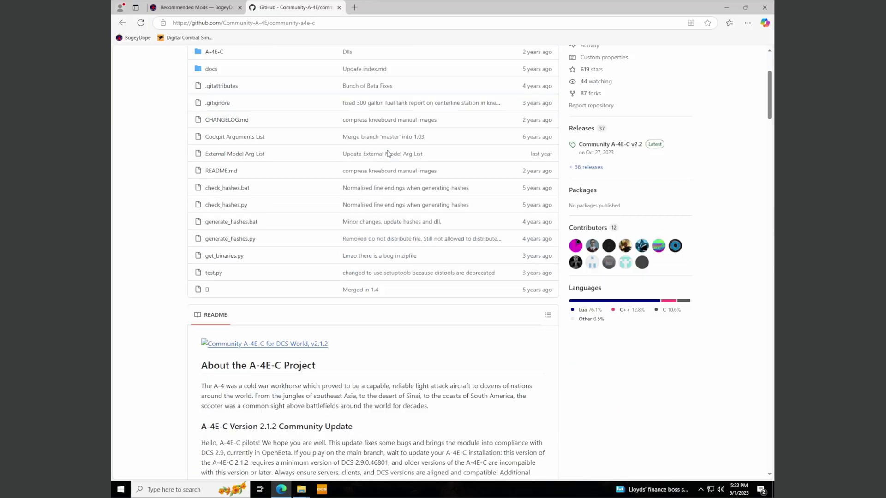
pyautogui.scroll(-5, 388, 154)
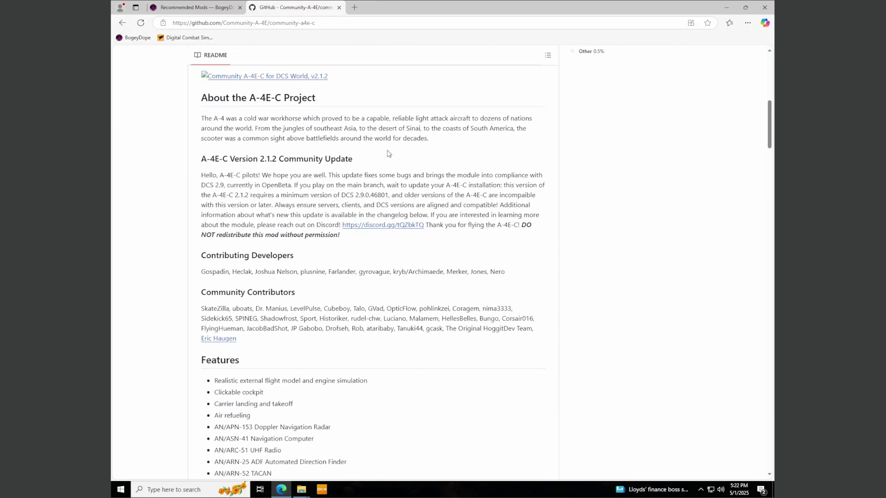
pyautogui.click(382, 226)
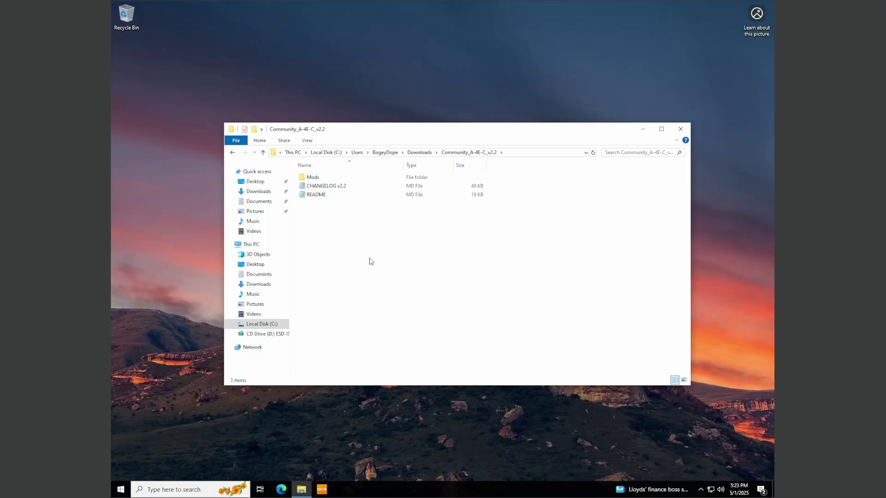
pyautogui.click(427, 248)
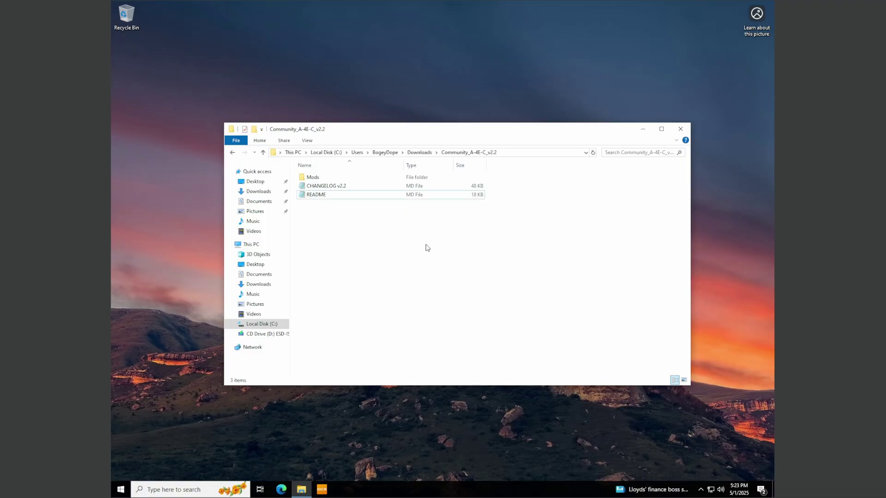
pyautogui.doubleClick(309, 178)
pyautogui.doubleClick(311, 180)
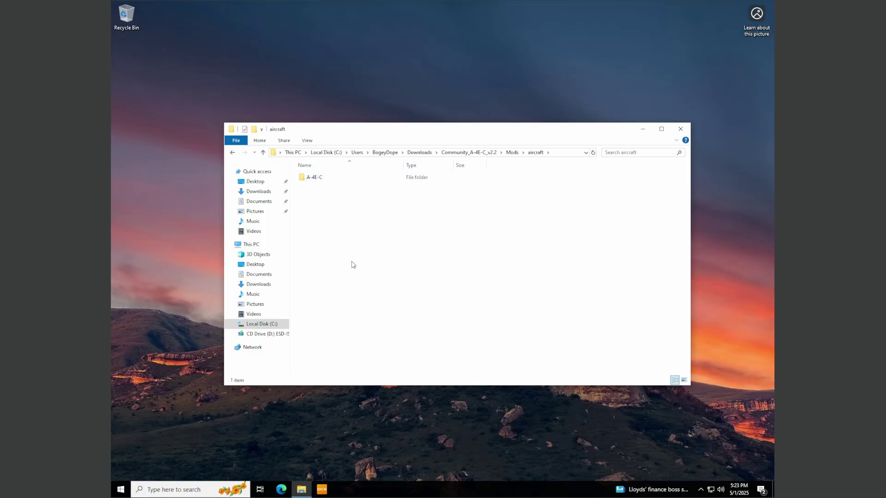
pyautogui.doubleClick(308, 178)
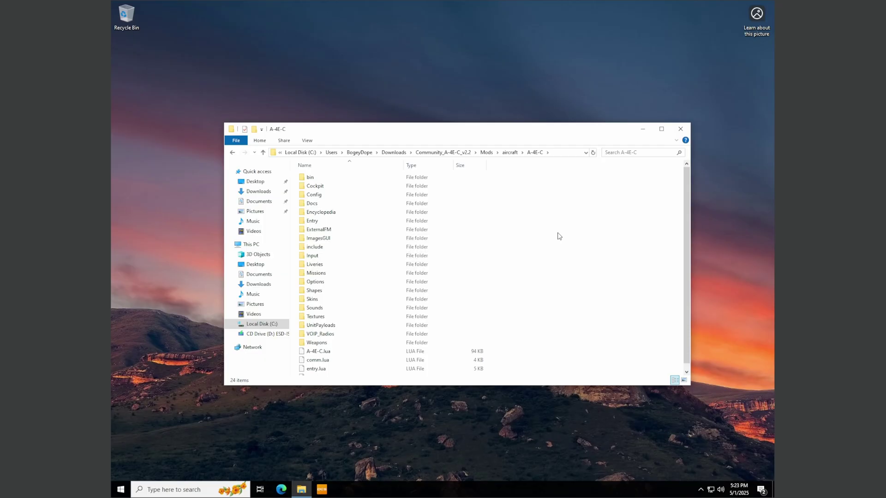
pyautogui.click(394, 153)
pyautogui.click(447, 258)
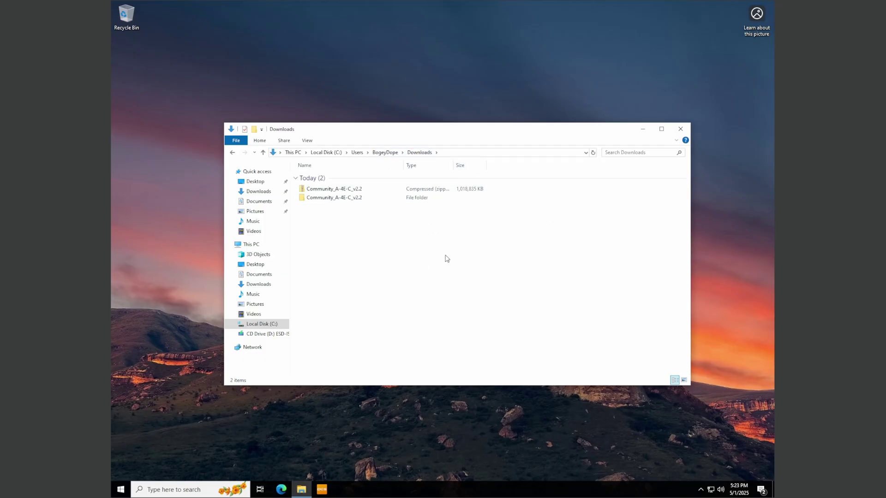
pyautogui.doubleClick(322, 198)
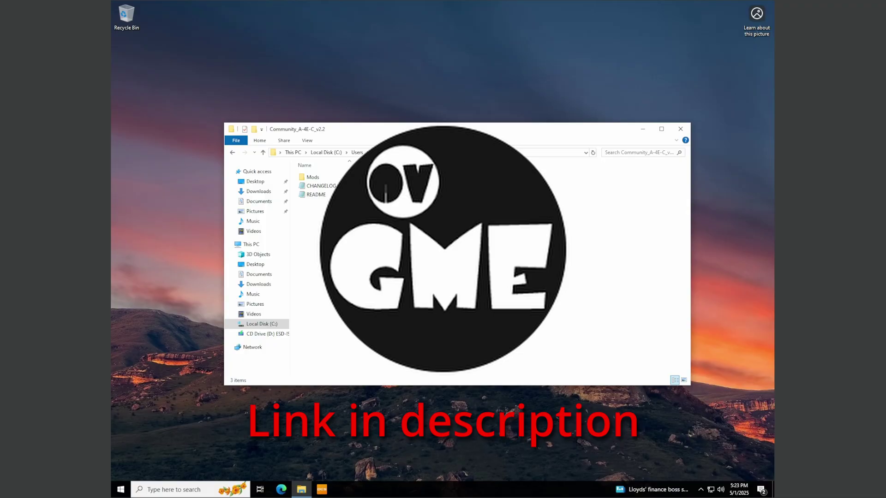
# Step: Copy the A-4E-C folder from the extracted Mods\aircraft folder
pyautogui.doubleClick(311, 177)
pyautogui.doubleClick(315, 179)
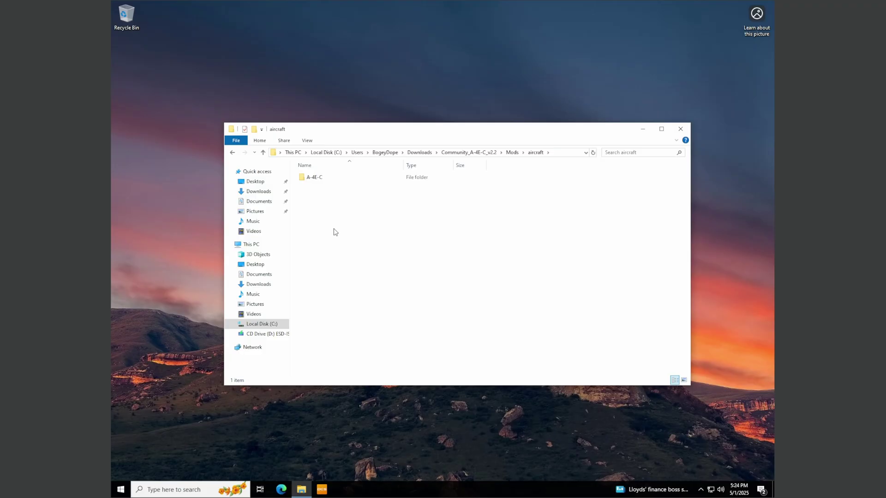
pyautogui.rightClick(309, 178)
pyautogui.click(328, 285)
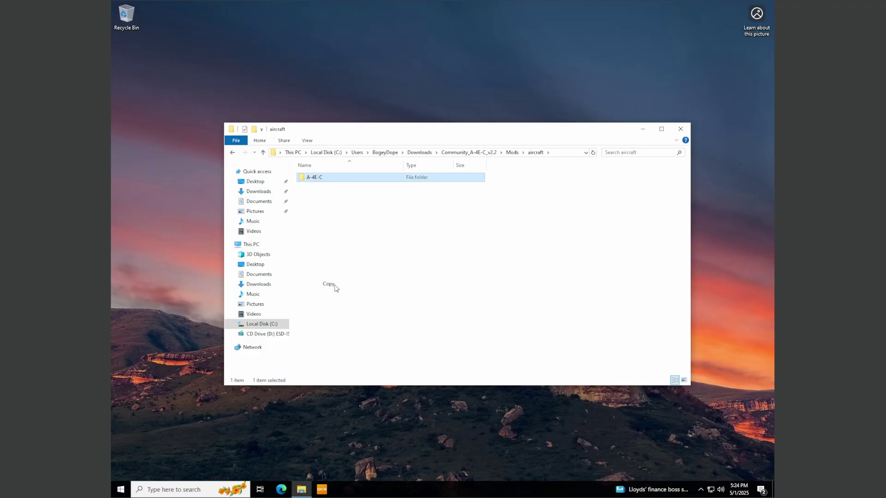
# Step: Go to the empty Saved Games\DCS\Mods\aircraft folder in the user's home folder
pyautogui.click(265, 328)
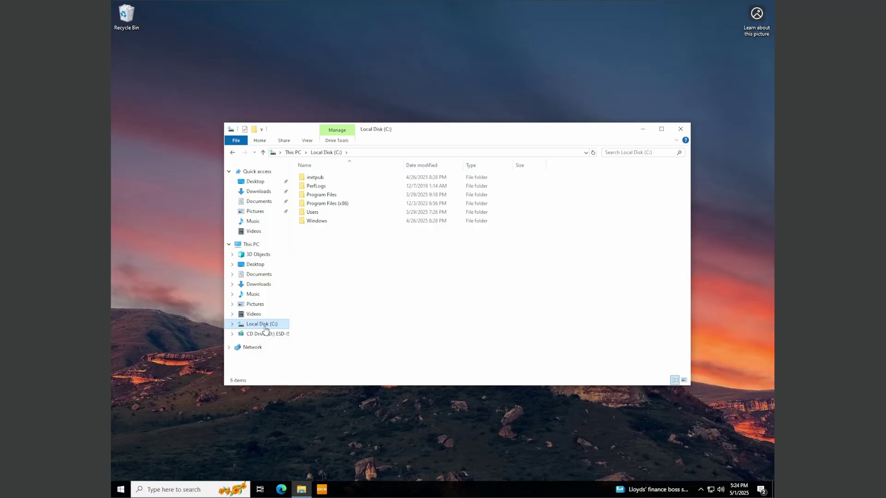
pyautogui.doubleClick(322, 214)
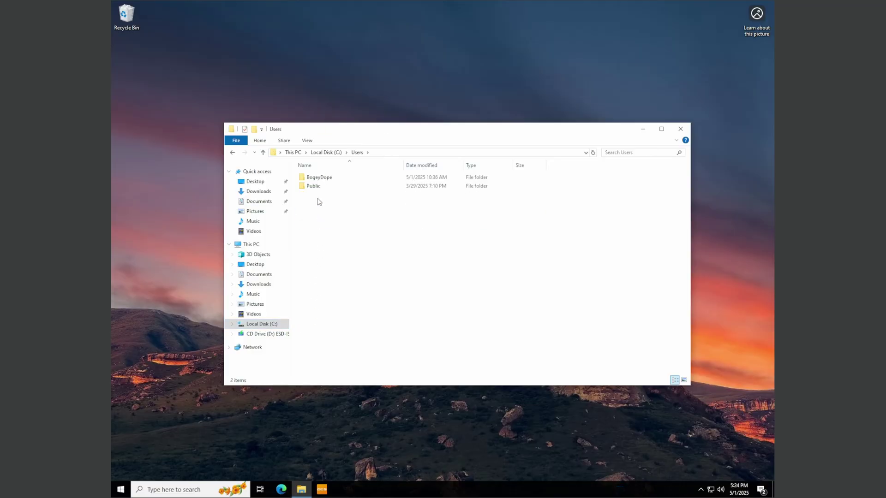
pyautogui.doubleClick(317, 180)
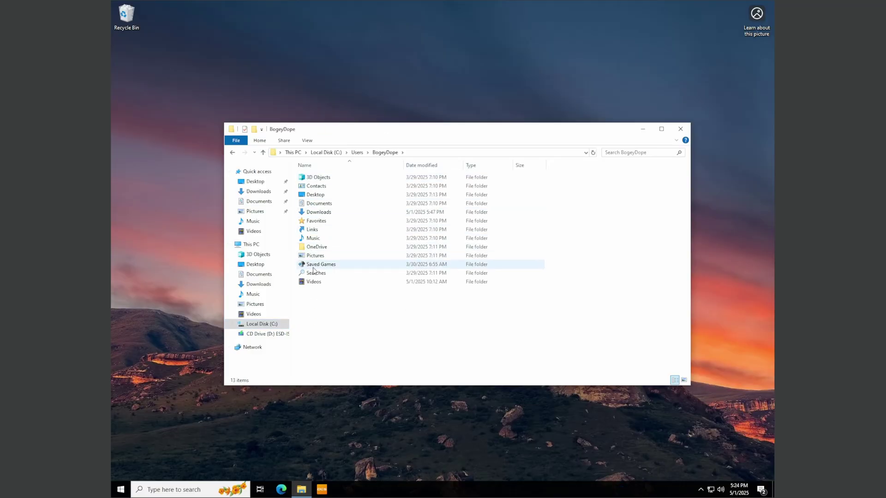
pyautogui.doubleClick(313, 266)
pyautogui.doubleClick(311, 178)
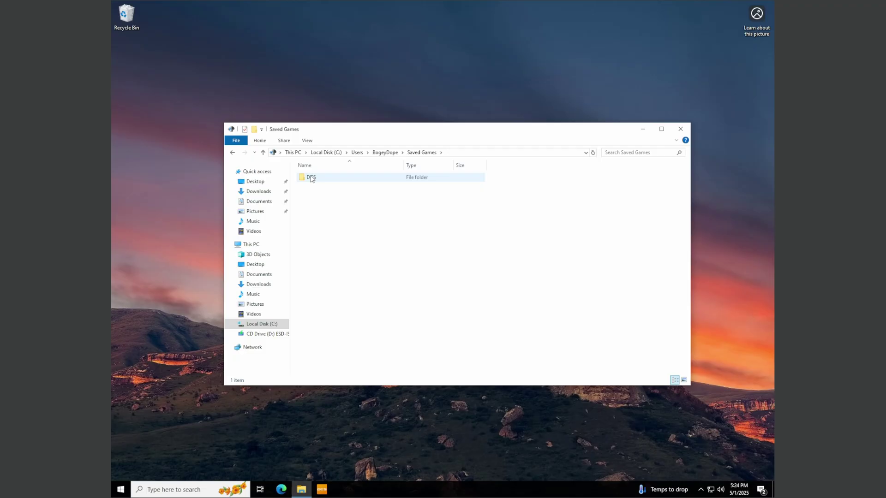
pyautogui.doubleClick(312, 282)
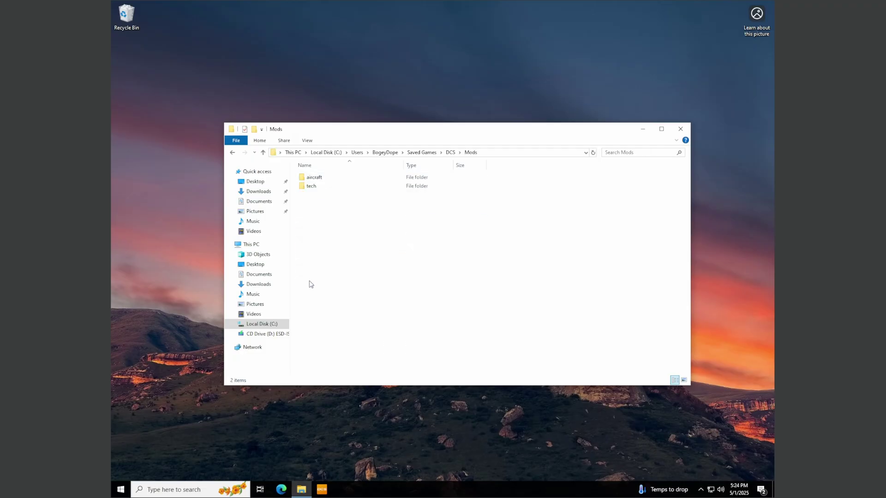
pyautogui.doubleClick(315, 179)
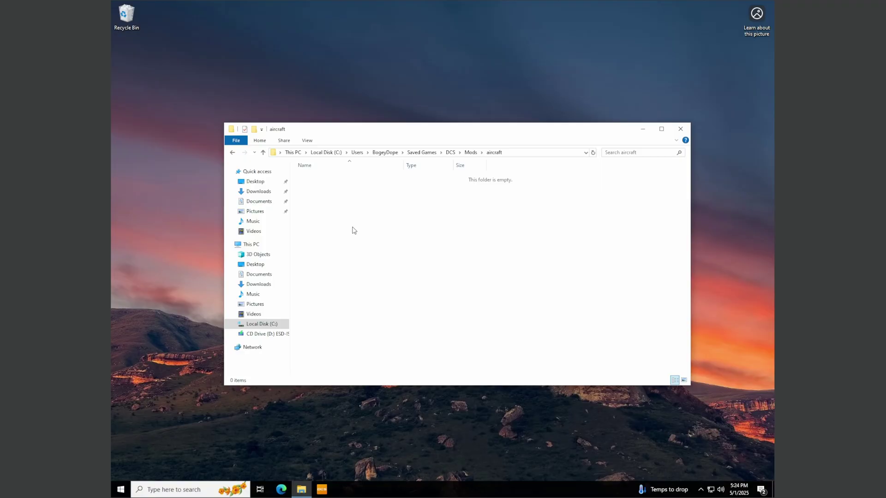
# Step: Paste A-4E-C into the aircraft folder, check its contents, and close File Explorer
pyautogui.rightClick(372, 208)
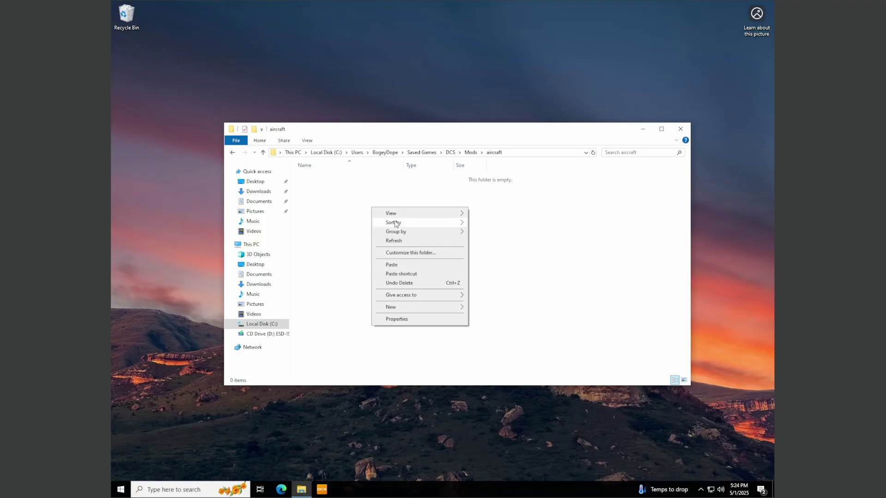
pyautogui.click(399, 265)
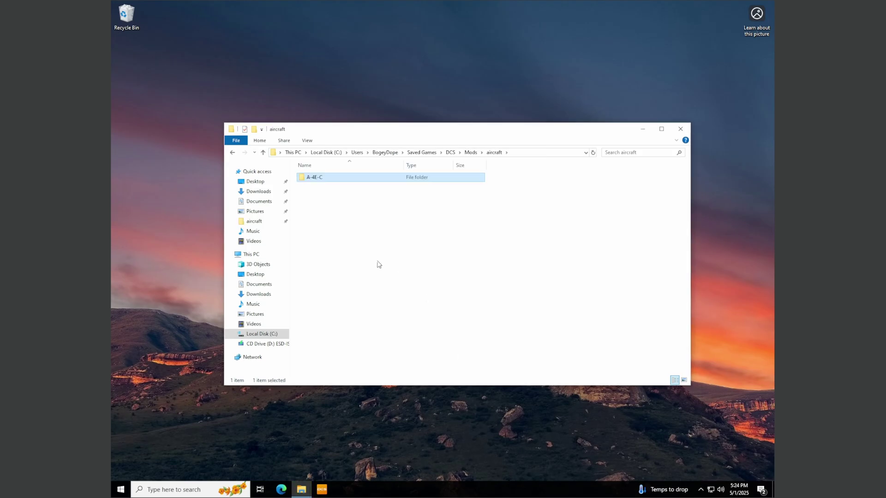
pyautogui.doubleClick(342, 179)
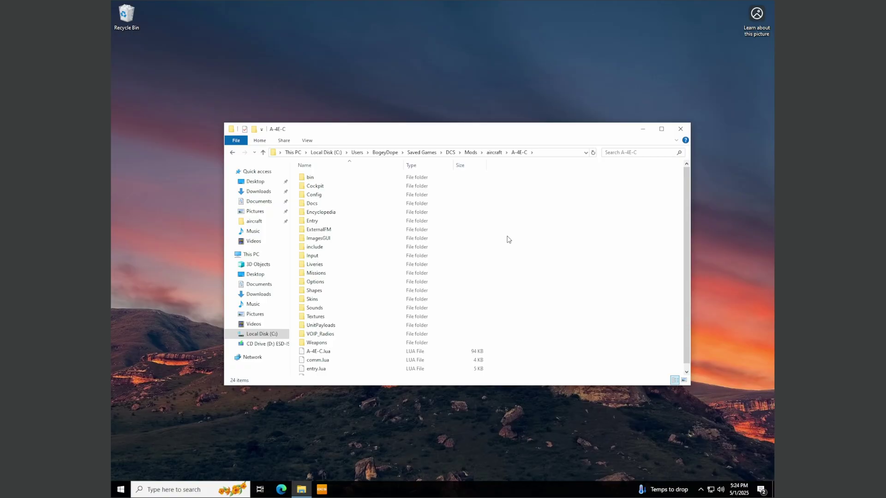
pyautogui.click(680, 129)
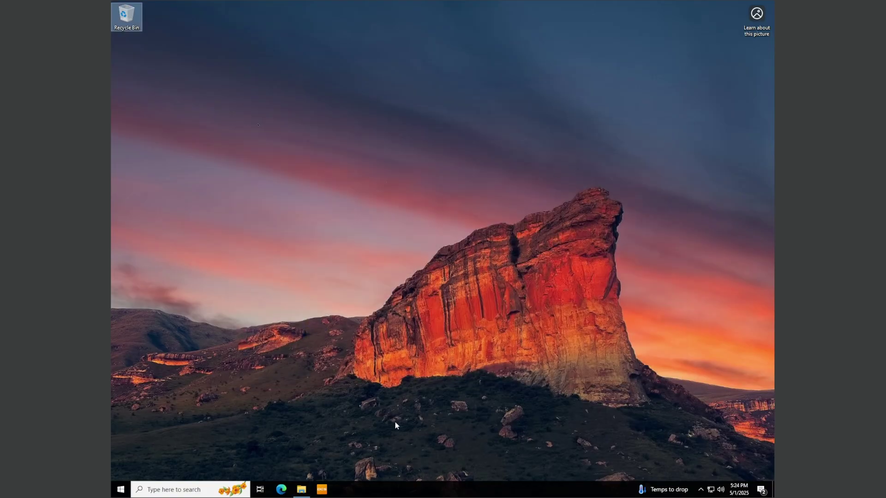
# Step: Launch DCS World and set the A-4E-C artwork as the main menu wallpaper
pyautogui.click(322, 491)
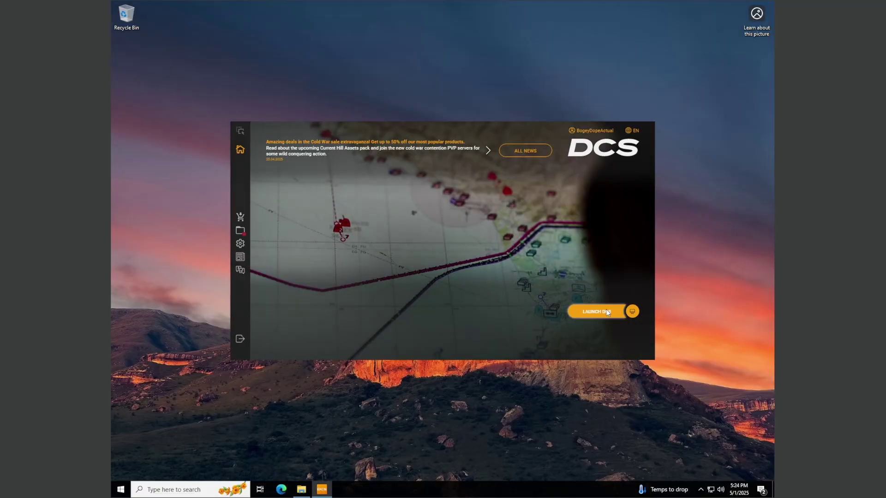
pyautogui.click(604, 310)
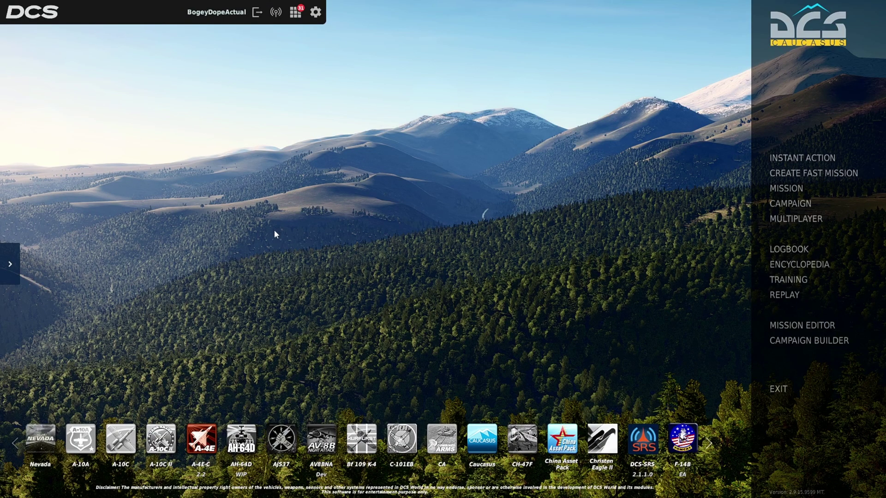
pyautogui.click(204, 440)
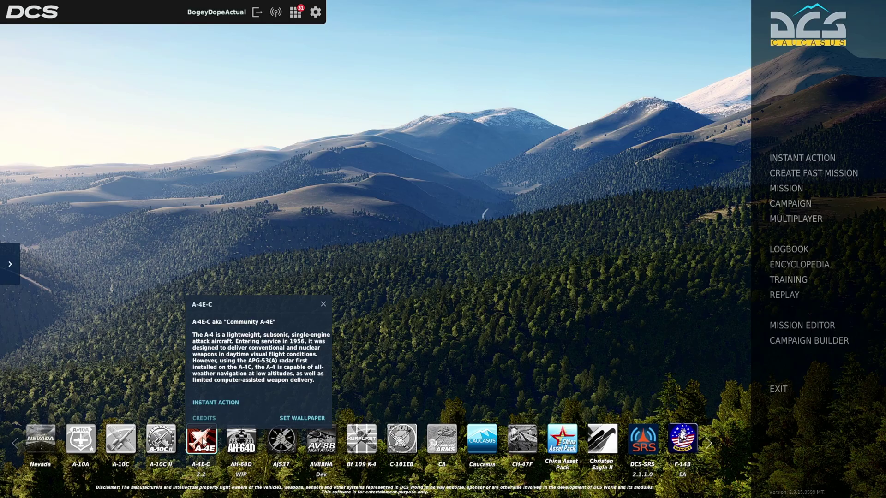
pyautogui.click(312, 419)
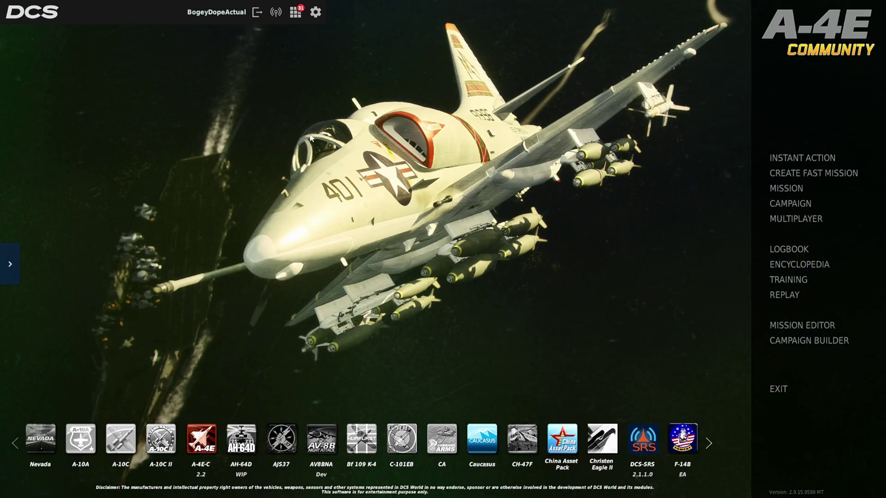
# Step: In Instant Action, select the A-4E-C aircraft on the Caucasus map
pyautogui.click(795, 159)
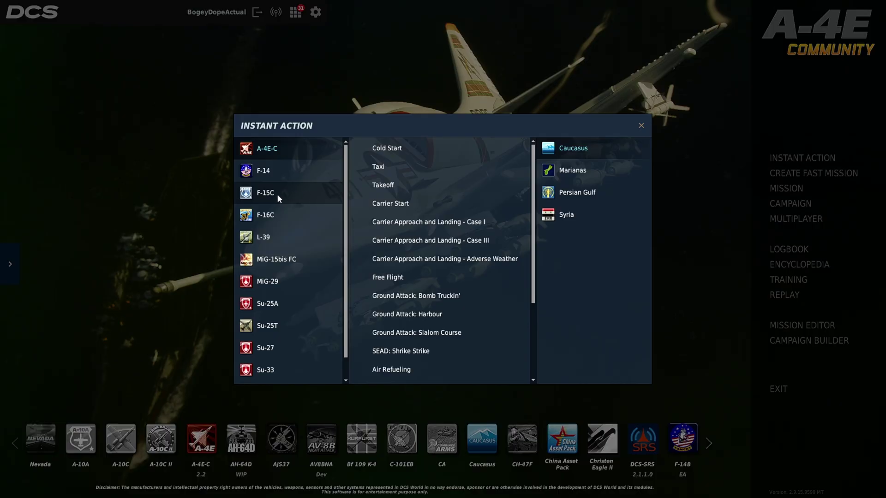
pyautogui.scroll(-1, 272, 231)
pyautogui.scroll(1, 262, 238)
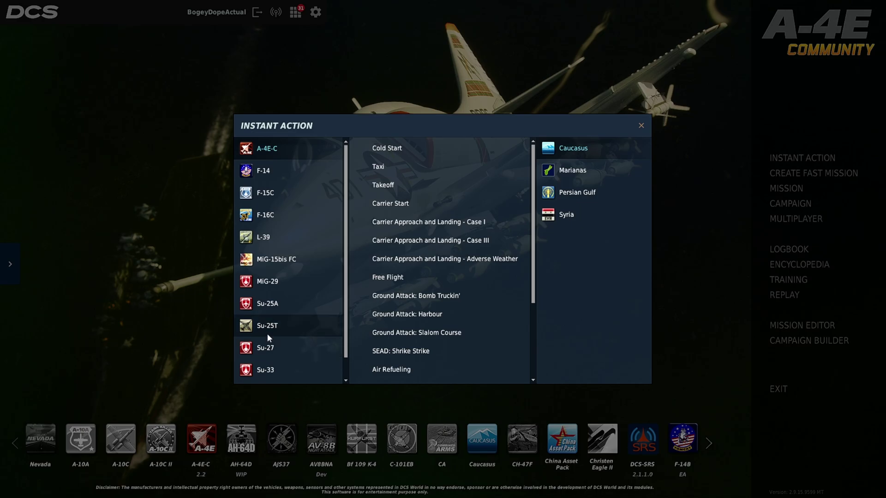
pyautogui.scroll(-1, 273, 360)
pyautogui.scroll(1, 280, 369)
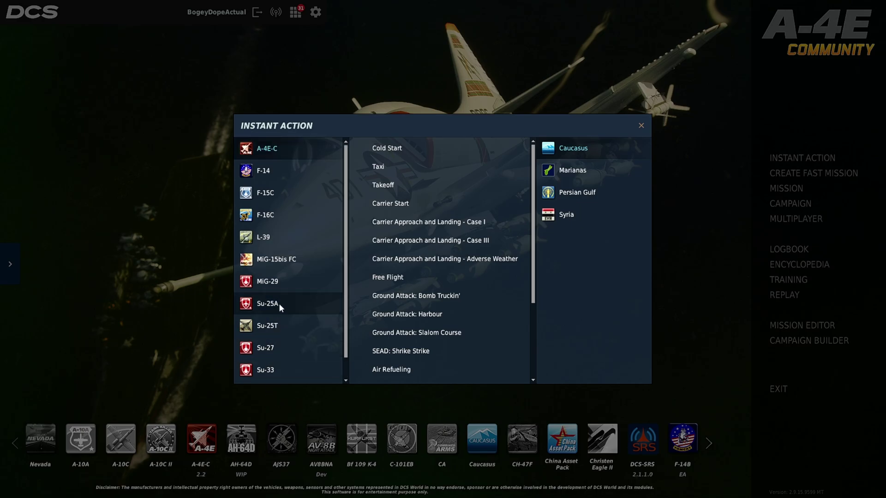
pyautogui.click(263, 173)
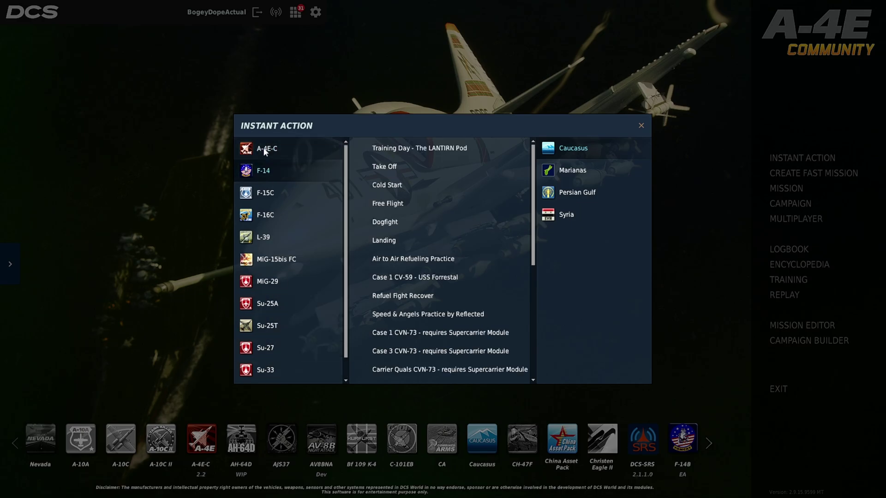
pyautogui.click(264, 149)
pyautogui.click(400, 151)
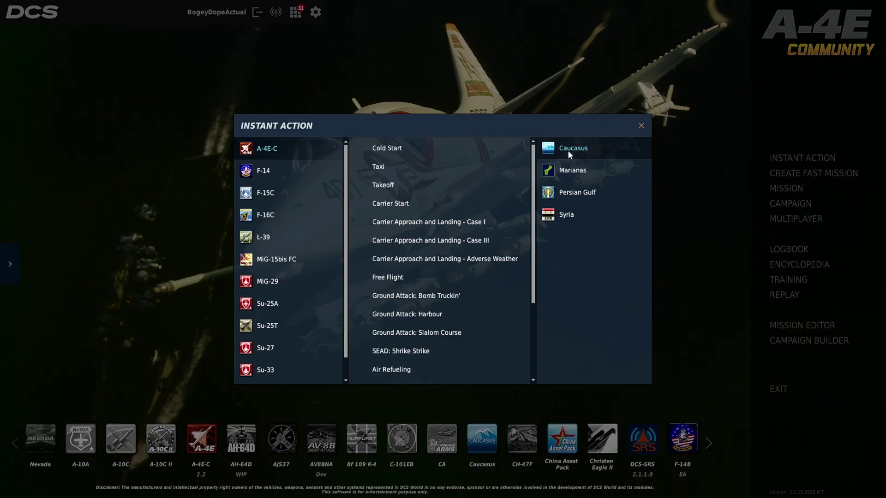
# Step: Start the Cold Start mission and leave the briefing for the cockpit
pyautogui.scroll(-3, 411, 282)
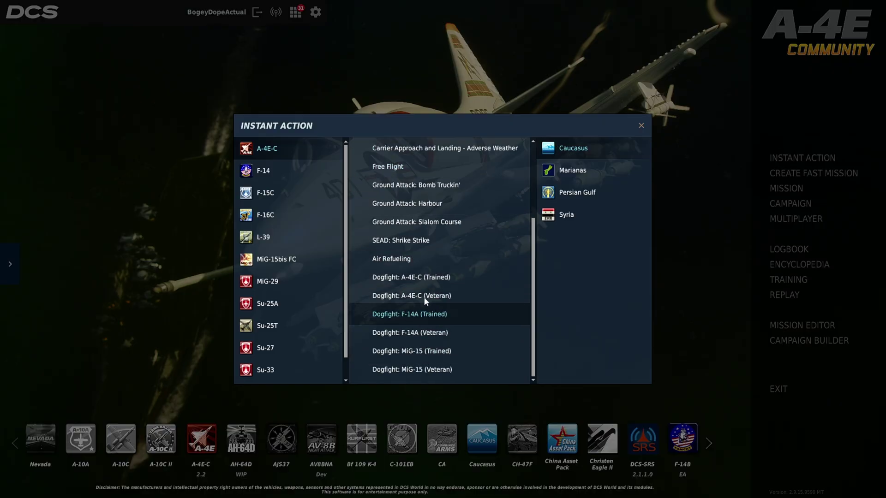
pyautogui.scroll(3, 424, 297)
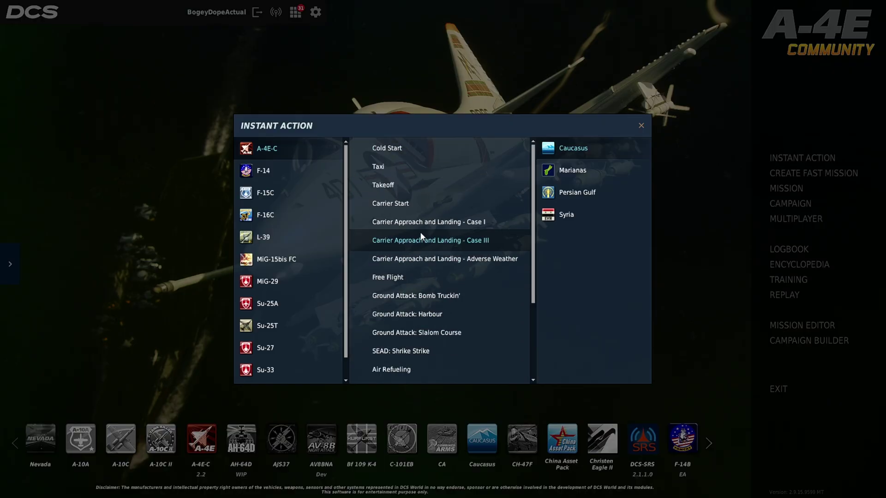
pyautogui.doubleClick(398, 150)
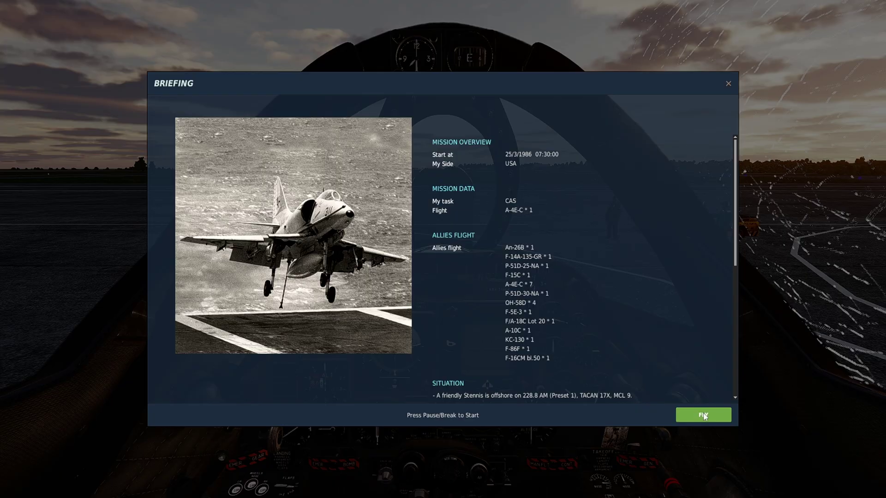
pyautogui.click(703, 415)
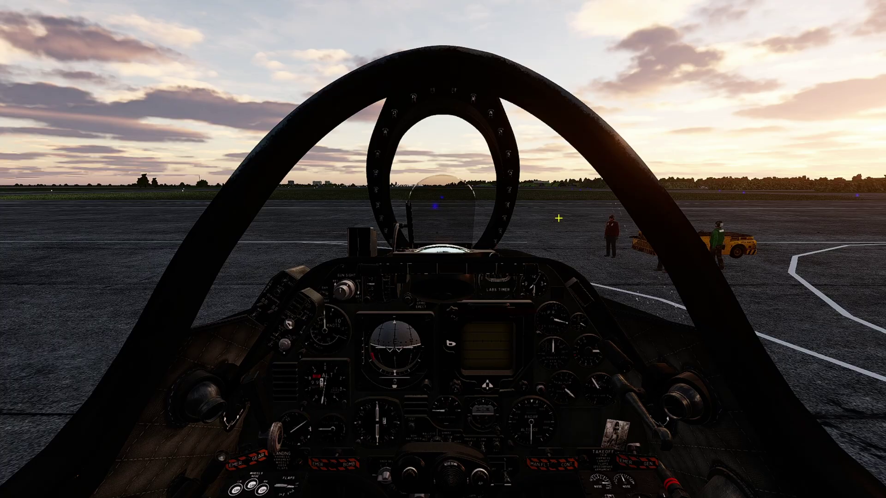
# Step: Narrow the cockpit view, check the external F2 view, return to cockpit, then pause
pyautogui.press('KP_Multiply')
pyautogui.press('F2')
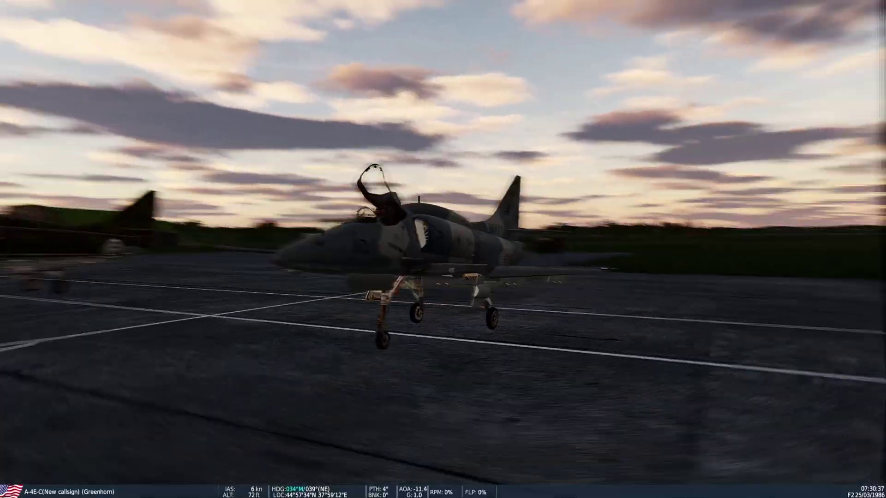
pyautogui.press('F1')
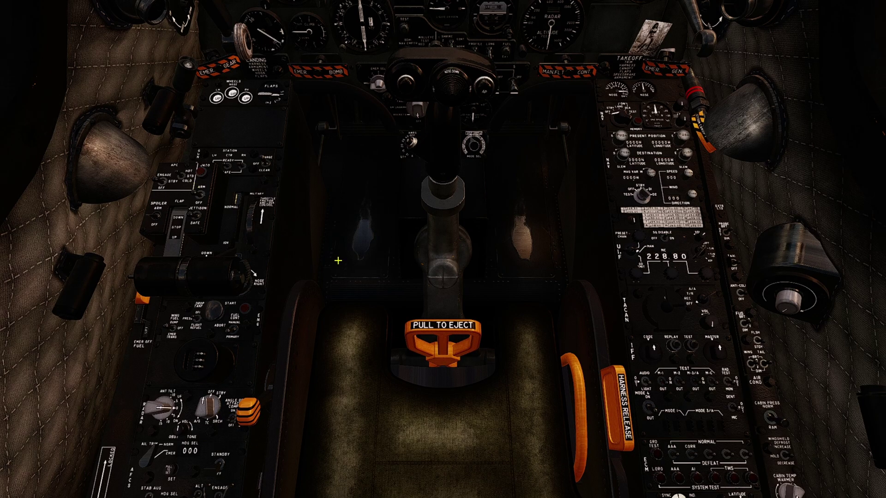
pyautogui.press('KP_5')
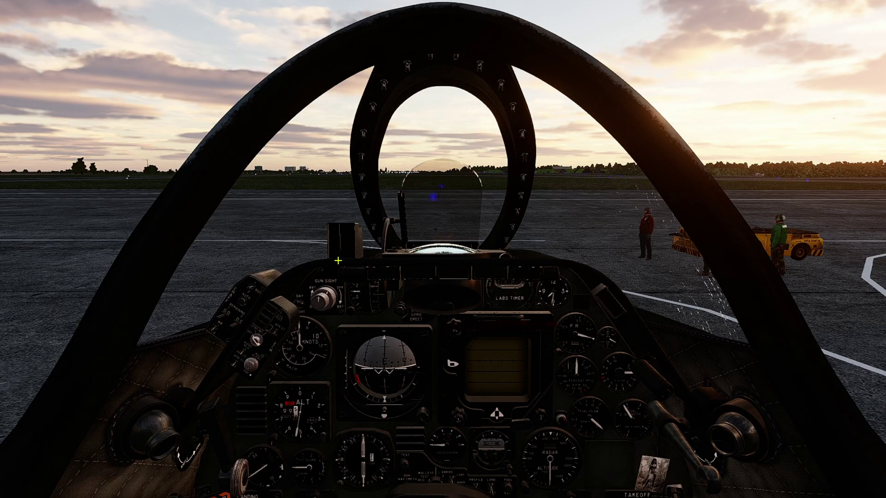
pyautogui.press('Escape')
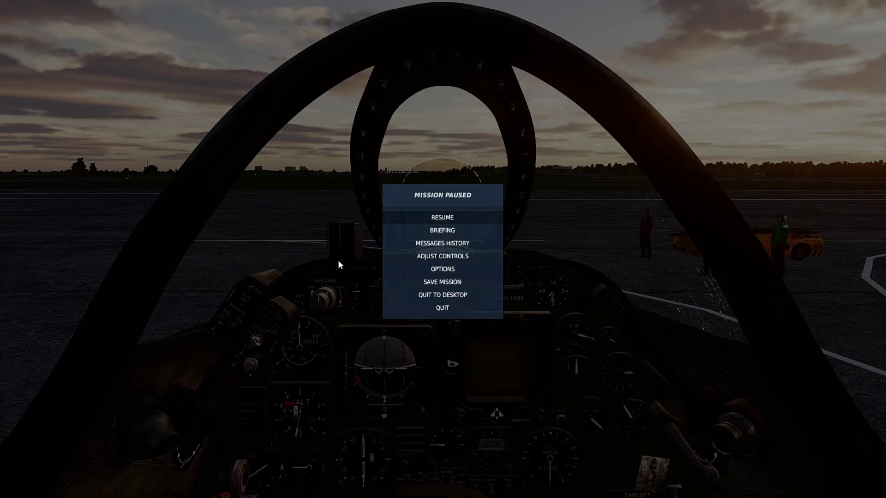
# Step: Quit the mission from the Mission Paused menu
pyautogui.click(448, 309)
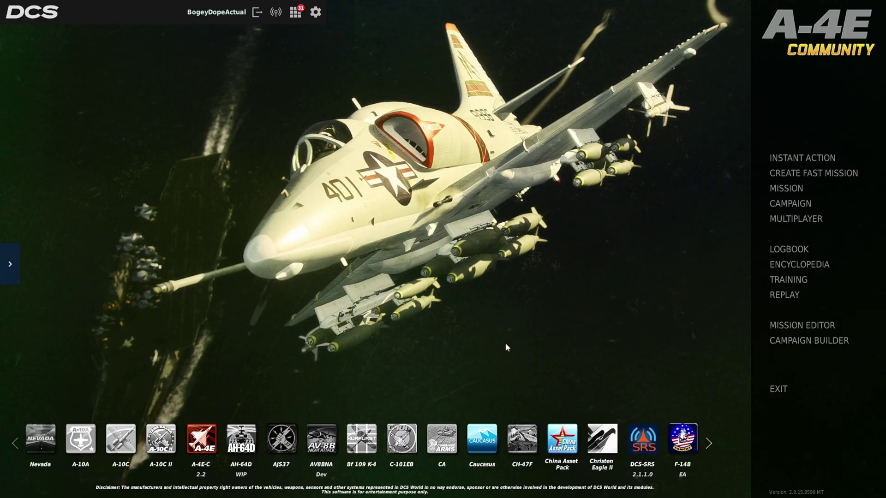